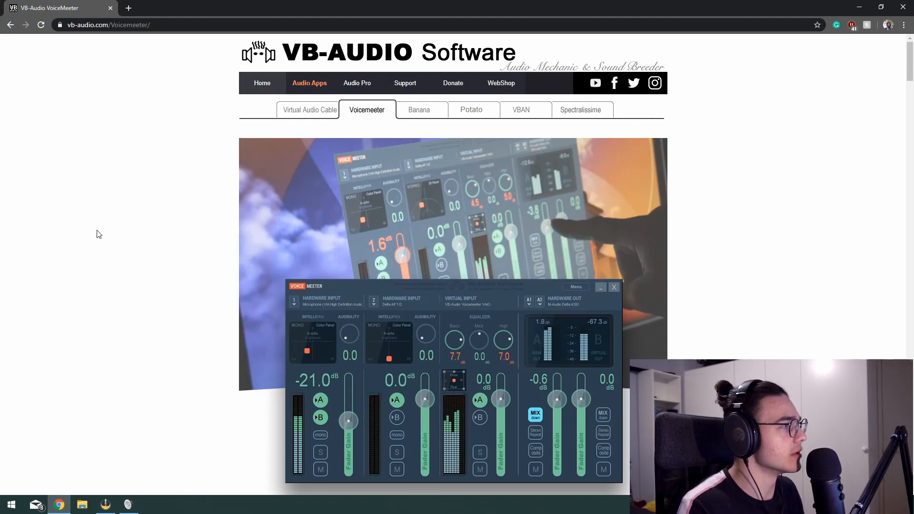
# Step: Locate the Voicemeeter 1.0.7.0 ZIP package and EXE file downloads on the VB-Audio Voicemeeter page
pyautogui.scroll(-9, 98, 234)
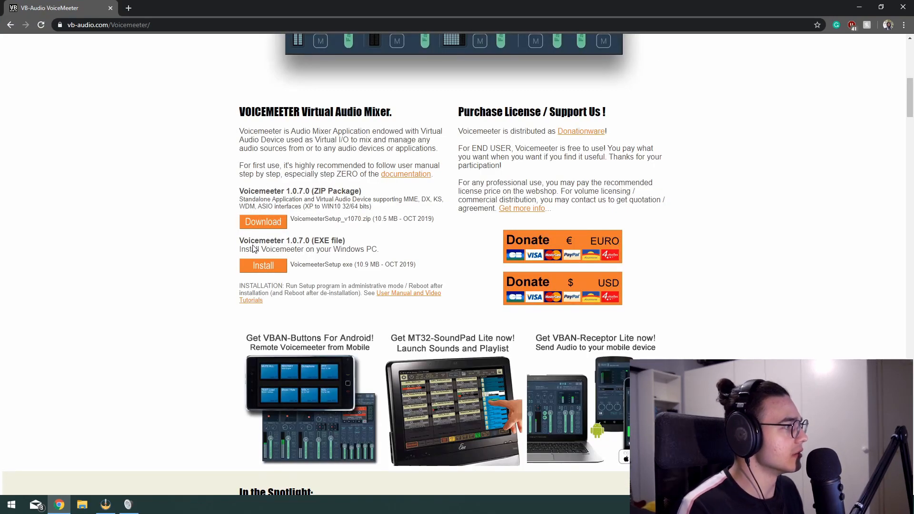
pyautogui.moveTo(319, 240); pyautogui.dragTo(336, 240)
pyautogui.click(316, 190)
pyautogui.moveTo(321, 191); pyautogui.dragTo(360, 191)
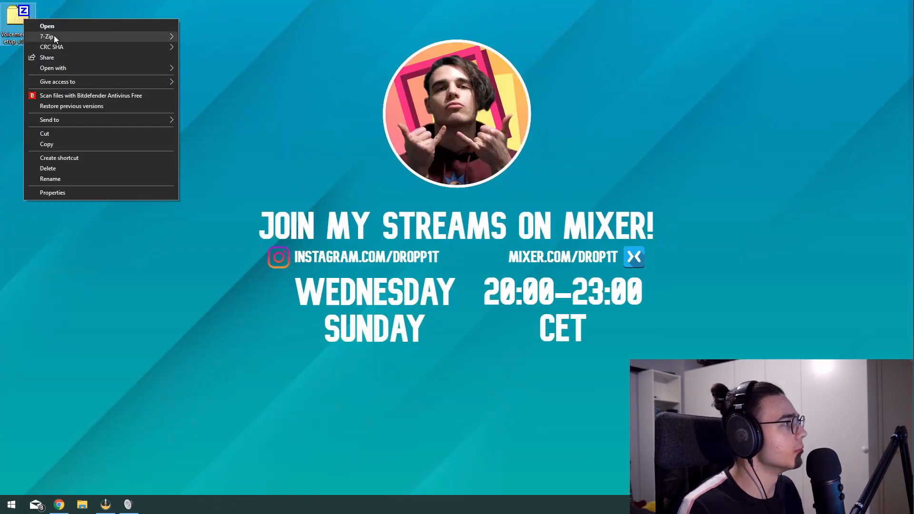
# Step: Extract the Voicemeeter setup archive to its own VoicemeeterSetup_v1070 folder and install the audio driver
pyautogui.moveTo(53, 35)
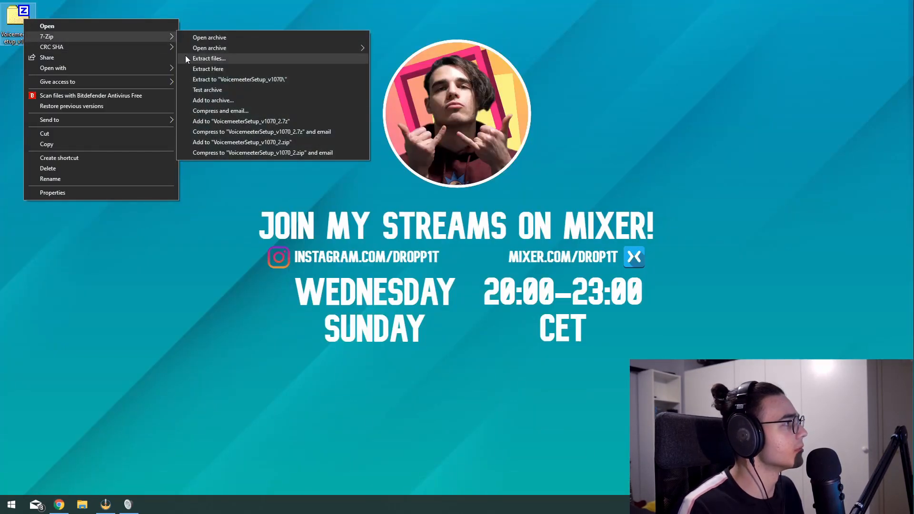
pyautogui.click(221, 80)
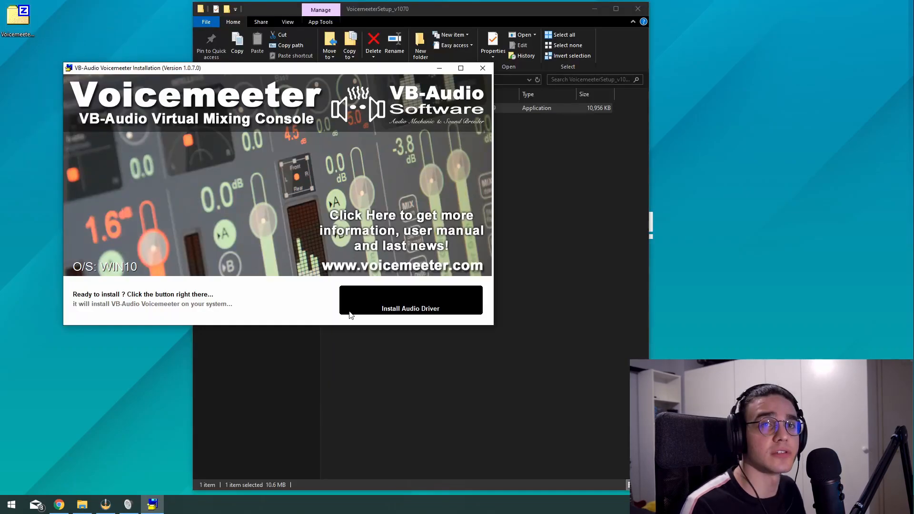
pyautogui.click(348, 314)
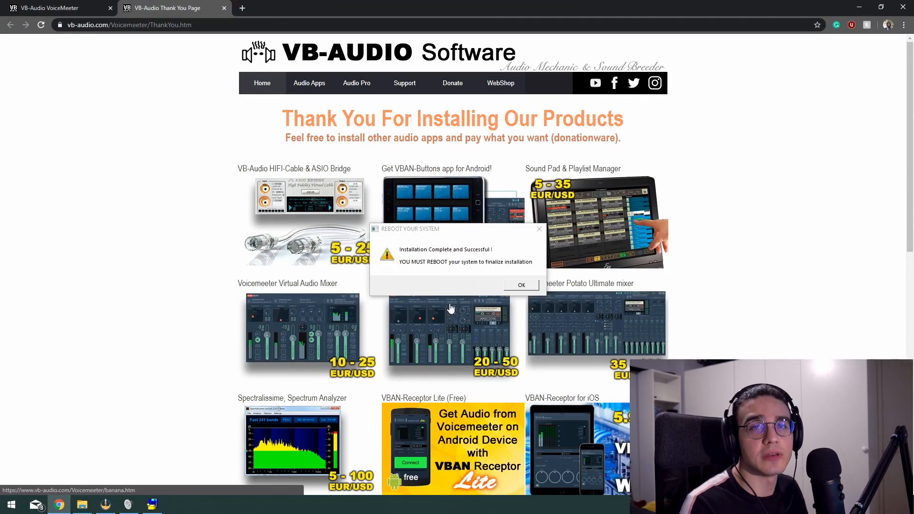
pyautogui.click(527, 286)
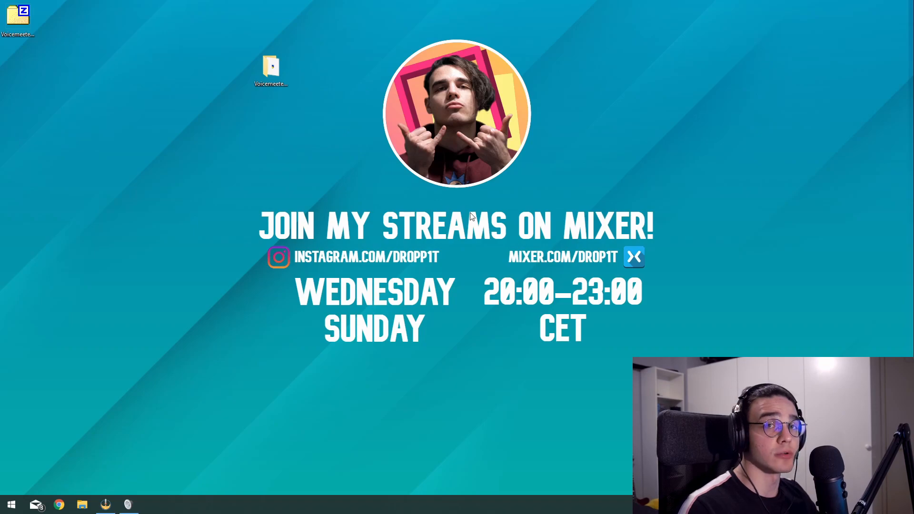
# Step: Search the computer for voicemeeter and launch the Voicemeeter app
pyautogui.press('super')
pyautogui.write('voicemeeter')
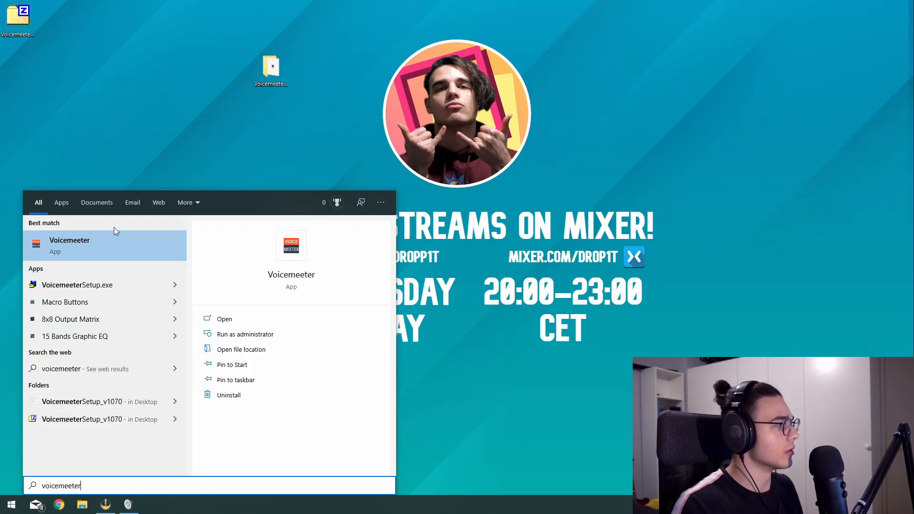
pyautogui.click(94, 245)
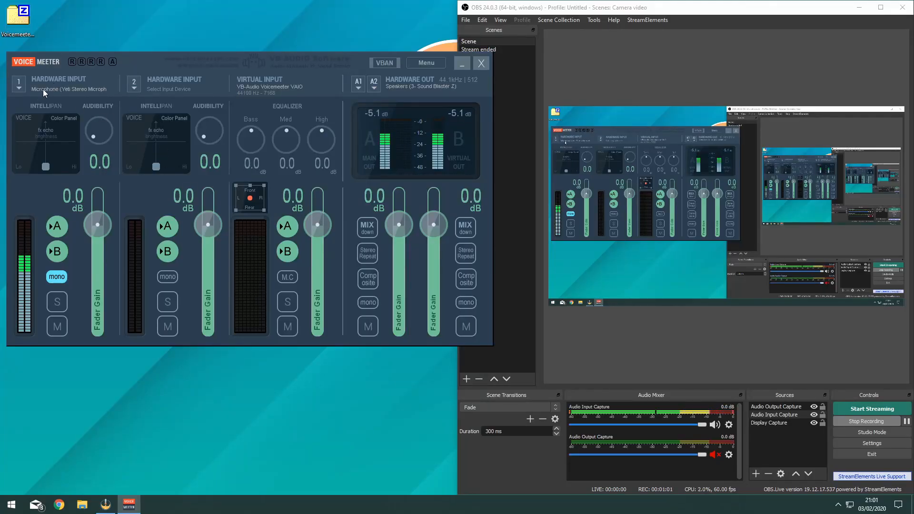
# Step: Assign MME: Microphone (Yeti Stereo Microph) to hardware input 1 and WDM: Speakers (3- Sound Blaster Z) to hardware output A1
pyautogui.click(49, 89)
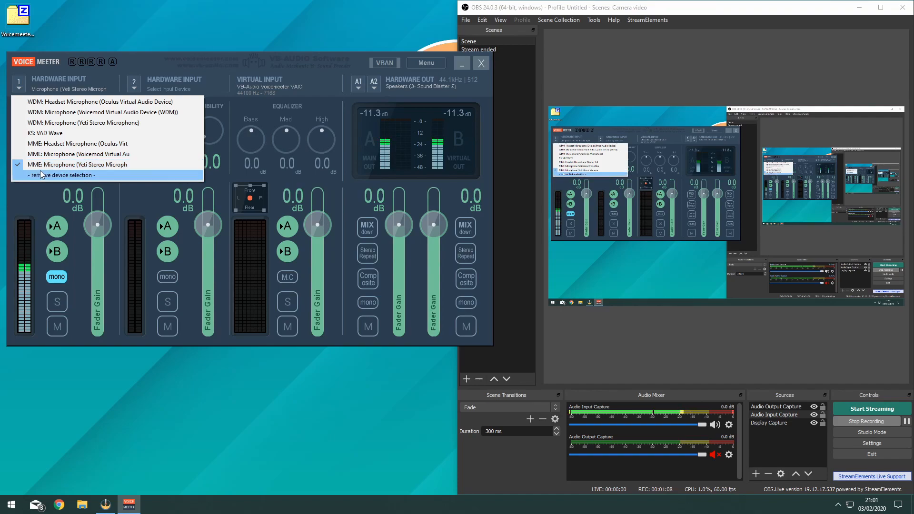
pyautogui.click(89, 165)
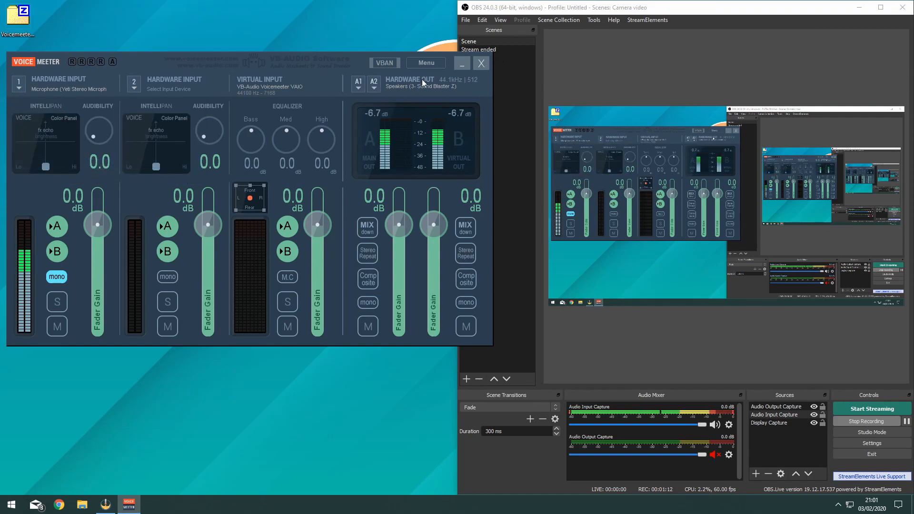
pyautogui.click(359, 87)
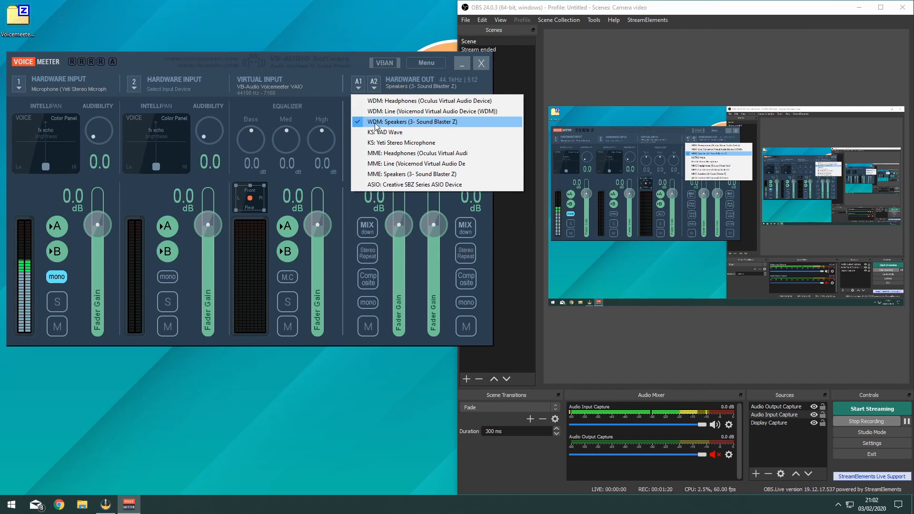
pyautogui.click(388, 125)
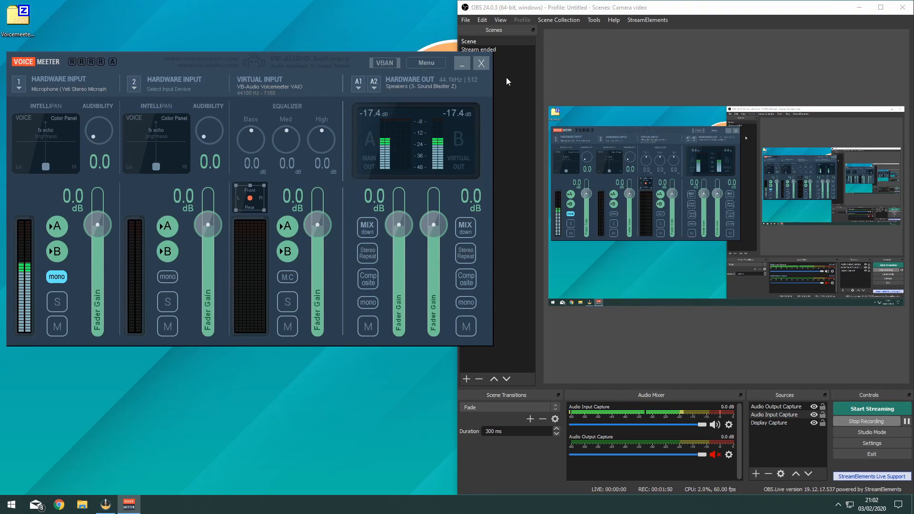
pyautogui.click(467, 328)
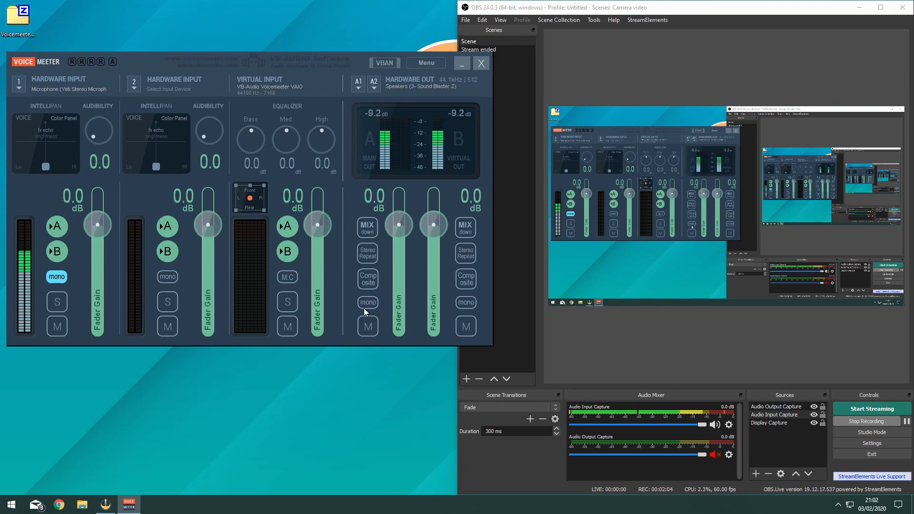
pyautogui.click(368, 326)
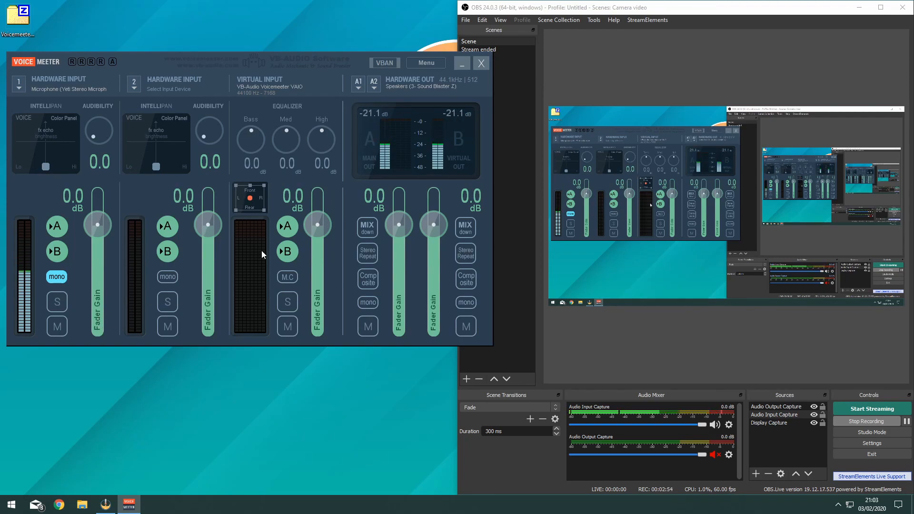
# Step: Try raising the microphone channel's fader gain to 12 dB and reset it to 0 dB
pyautogui.moveTo(97, 229); pyautogui.dragTo(101, 196)
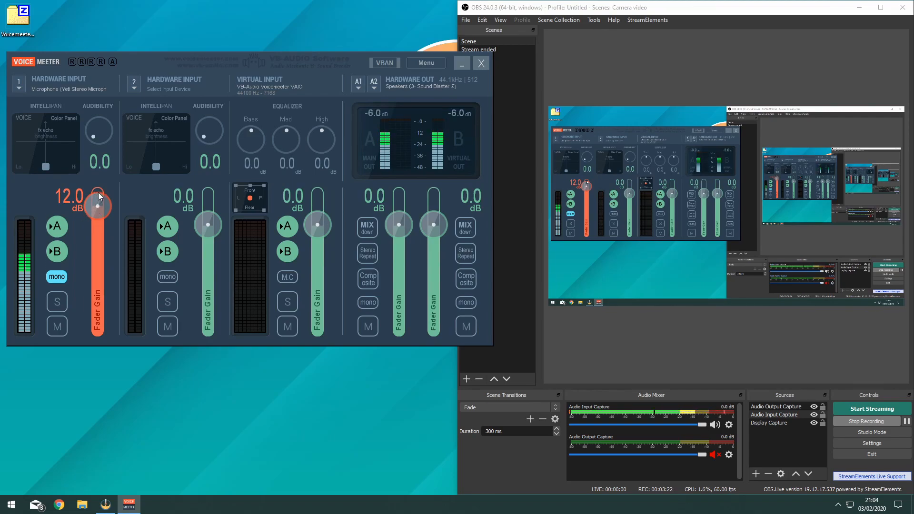
pyautogui.doubleClick(94, 208)
# Step: Set the microphone channel's Audibility to 2.5 and its fader gain to about -4.7 dB
pyautogui.moveTo(92, 138)
pyautogui.mouseDown()
pyautogui.moveTo(90, 122)
pyautogui.moveTo(94, 145)
pyautogui.mouseUp()
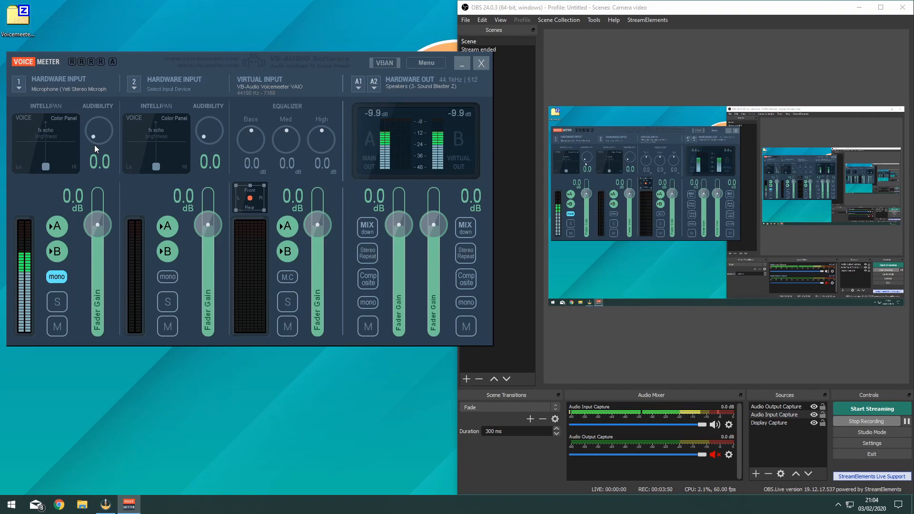
pyautogui.moveTo(94, 145); pyautogui.dragTo(116, 135)
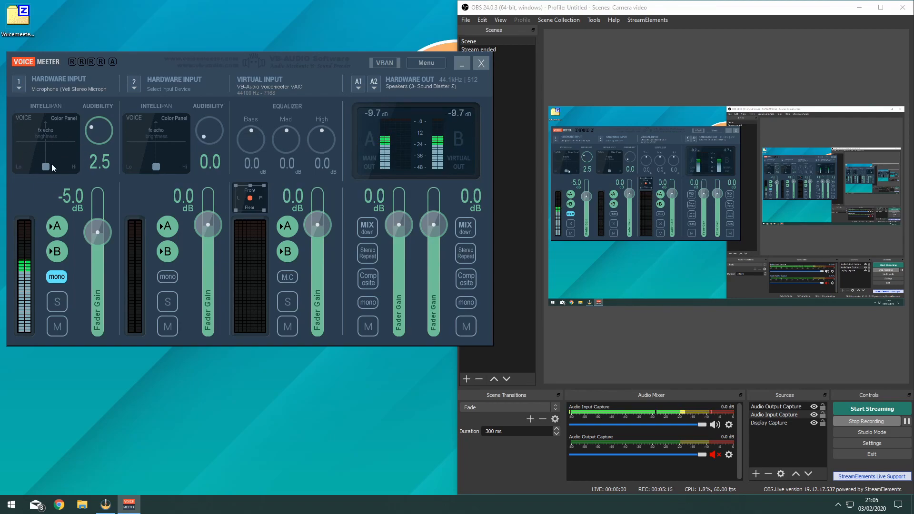
pyautogui.moveTo(98, 237); pyautogui.dragTo(98, 236)
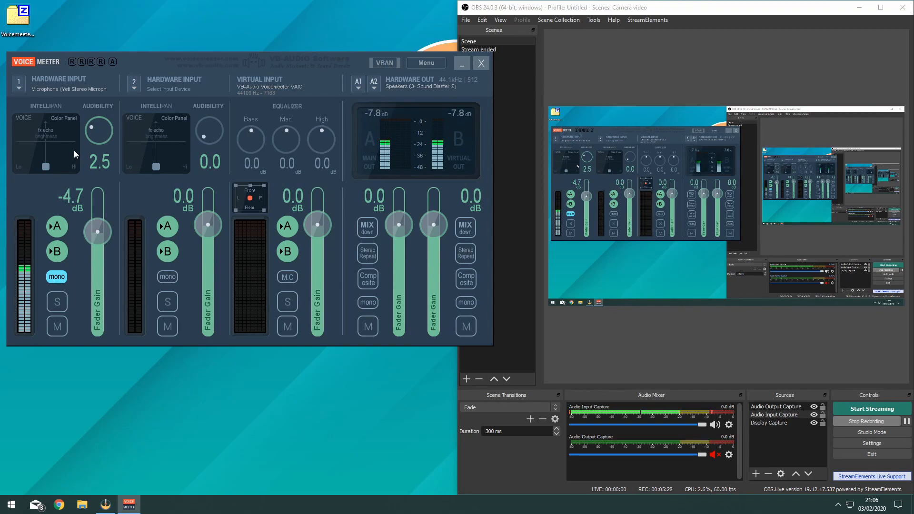
# Step: Move the microphone channel's IntelliPan voice point toward the Lo side, at about mid height of the color panel
pyautogui.moveTo(50, 165); pyautogui.dragTo(34, 139)
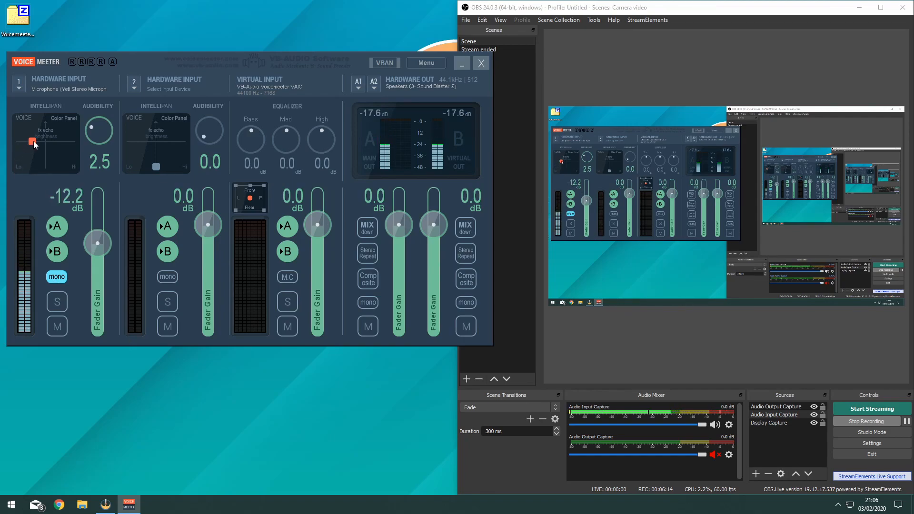
pyautogui.moveTo(32, 144)
pyautogui.mouseDown()
pyautogui.moveTo(73, 126)
pyautogui.moveTo(16, 169)
pyautogui.moveTo(35, 172)
pyautogui.moveTo(29, 136)
pyautogui.moveTo(35, 145)
pyautogui.mouseUp()
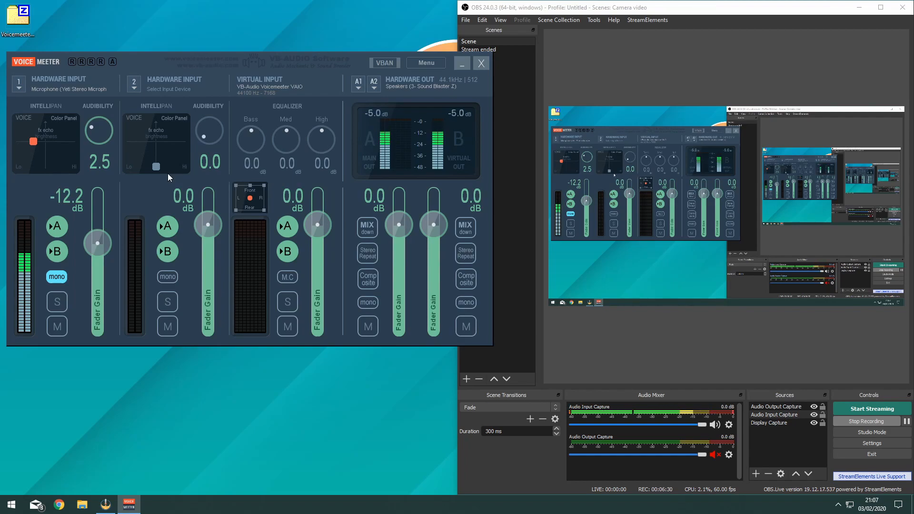
# Step: Minimize the Voicemeeter window and switch to OBS Studio
pyautogui.click(128, 506)
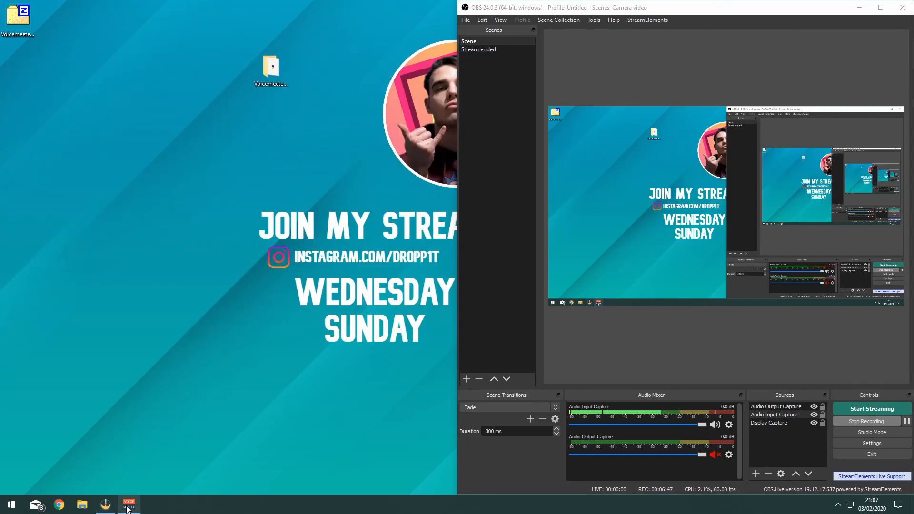
pyautogui.rightClick(128, 509)
pyautogui.click(119, 484)
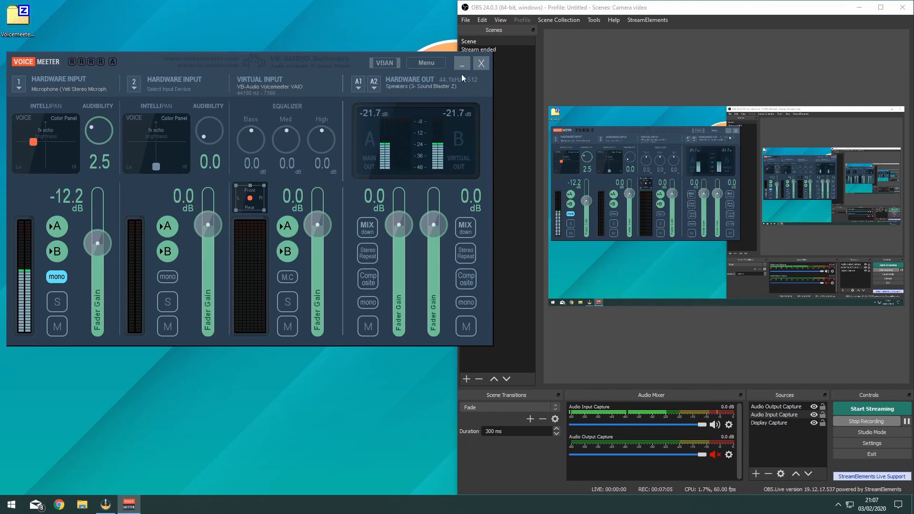
pyautogui.click(462, 63)
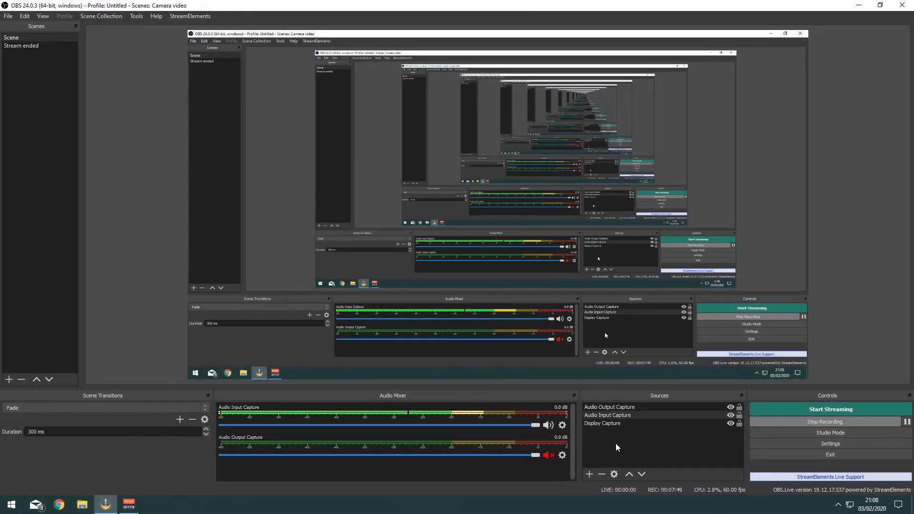
# Step: Open the filters of the Audio Input Capture source and add a Compressor filter with its default name
pyautogui.click(616, 424)
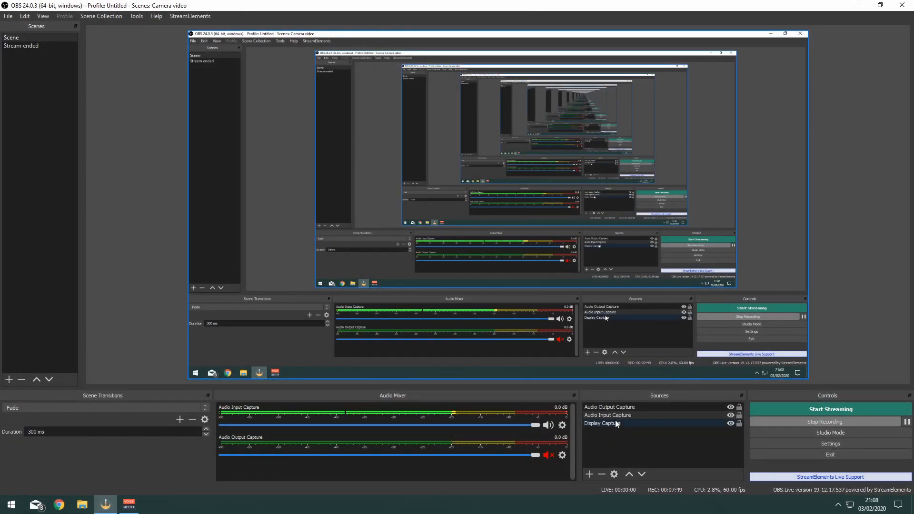
pyautogui.rightClick(621, 415)
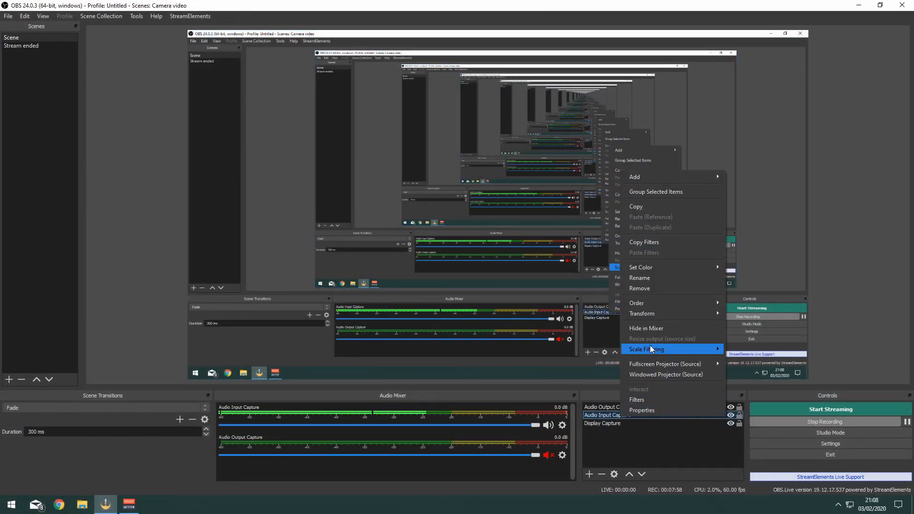
pyautogui.click(645, 399)
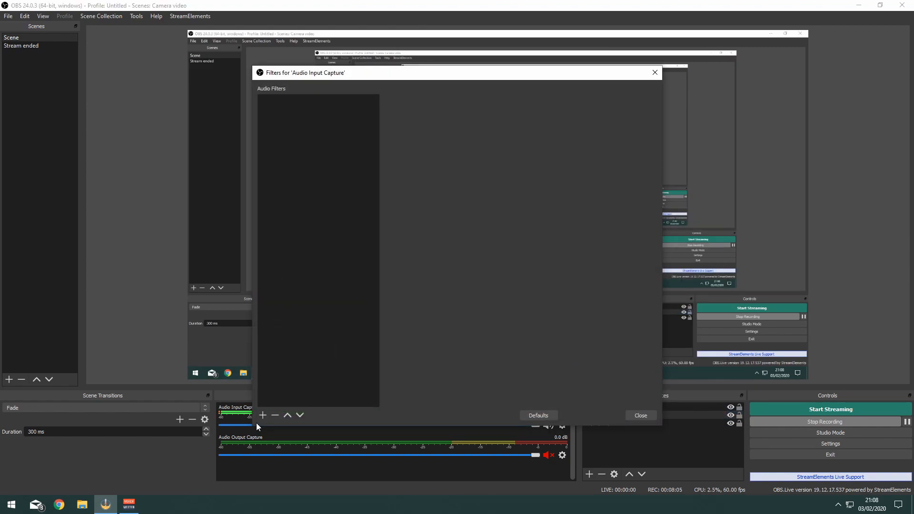
pyautogui.click(262, 417)
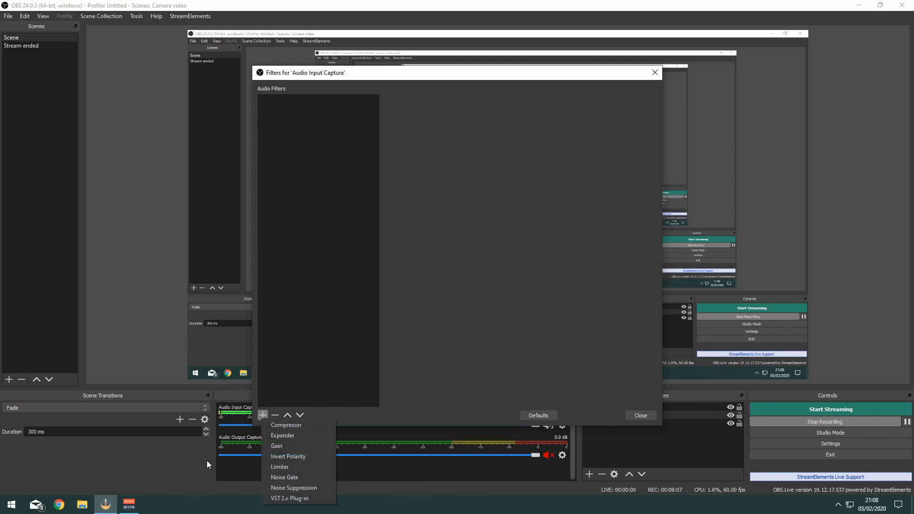
pyautogui.click(292, 425)
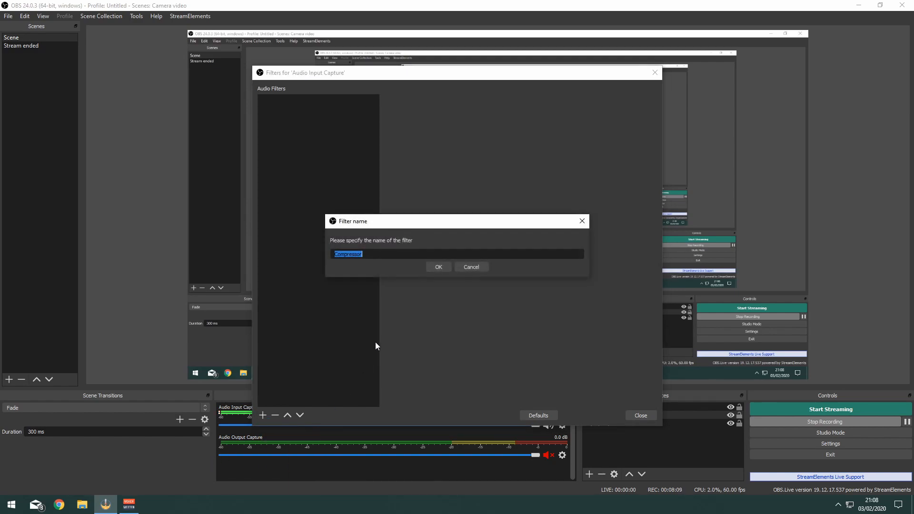
pyautogui.click(447, 267)
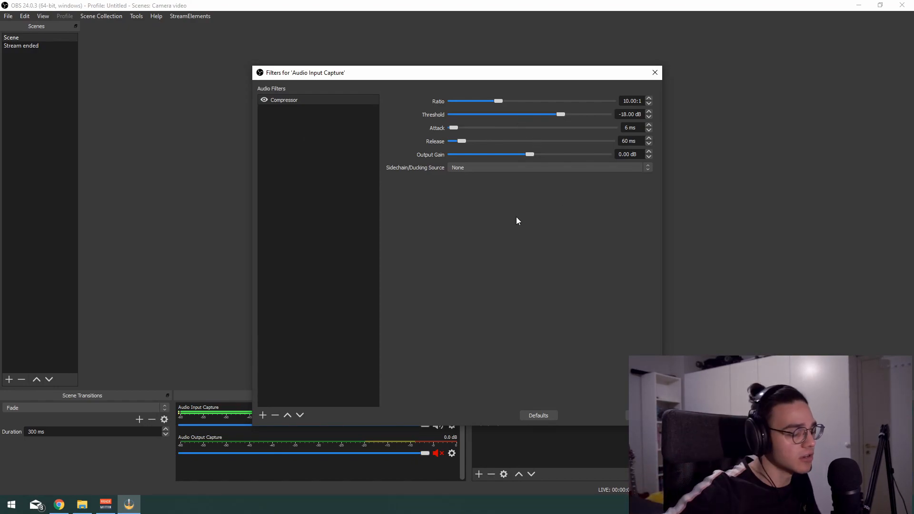
# Step: Add a Gain filter to Audio Input Capture and set its gain to -3.20 dB
pyautogui.click(263, 416)
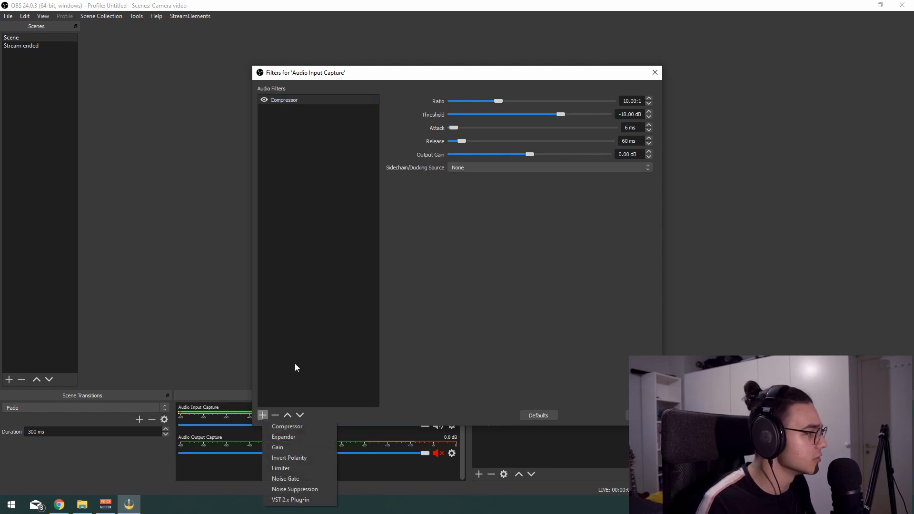
pyautogui.click(300, 448)
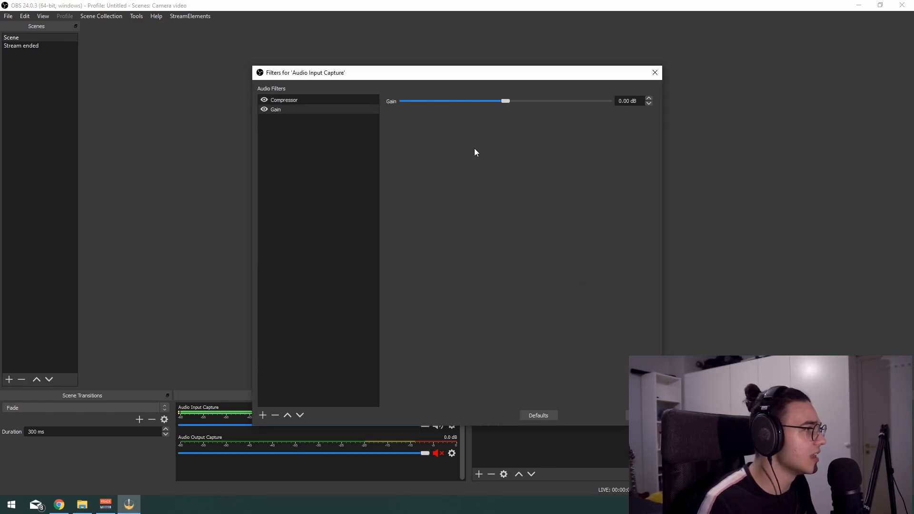
pyautogui.moveTo(504, 72); pyautogui.dragTo(402, 54)
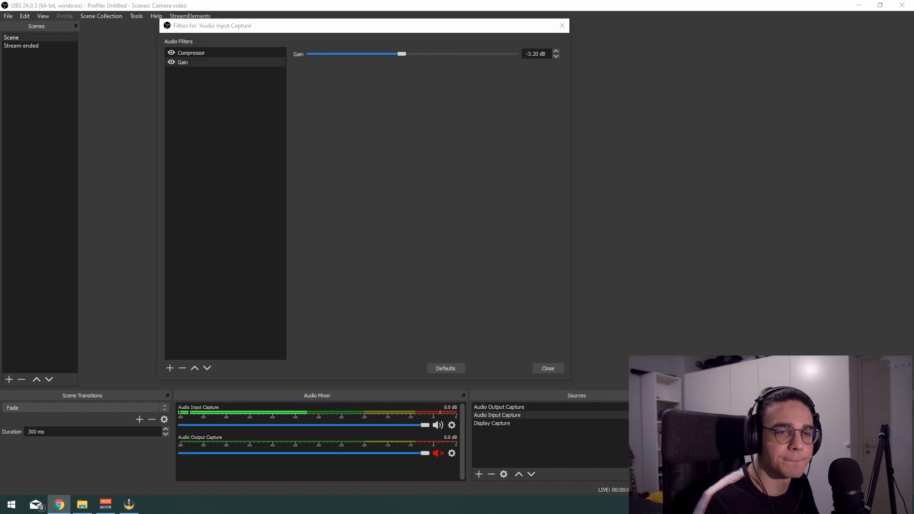
pyautogui.click(200, 65)
# Step: Add a Noise Gate filter with its default name to Audio Input Capture
pyautogui.click(170, 368)
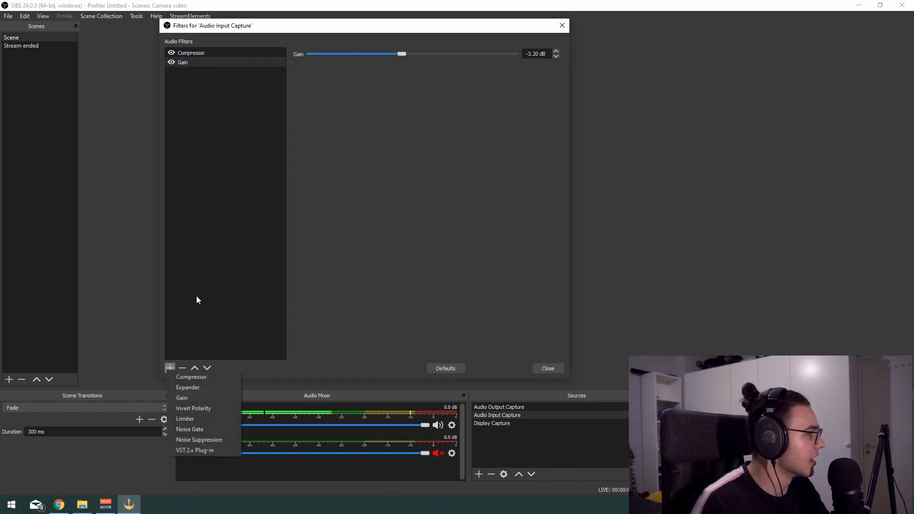
pyautogui.click(201, 428)
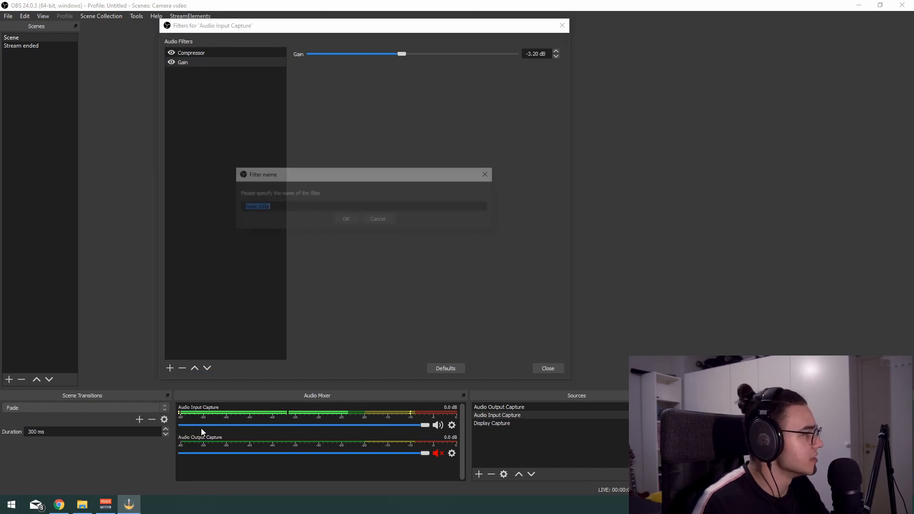
pyautogui.click(345, 220)
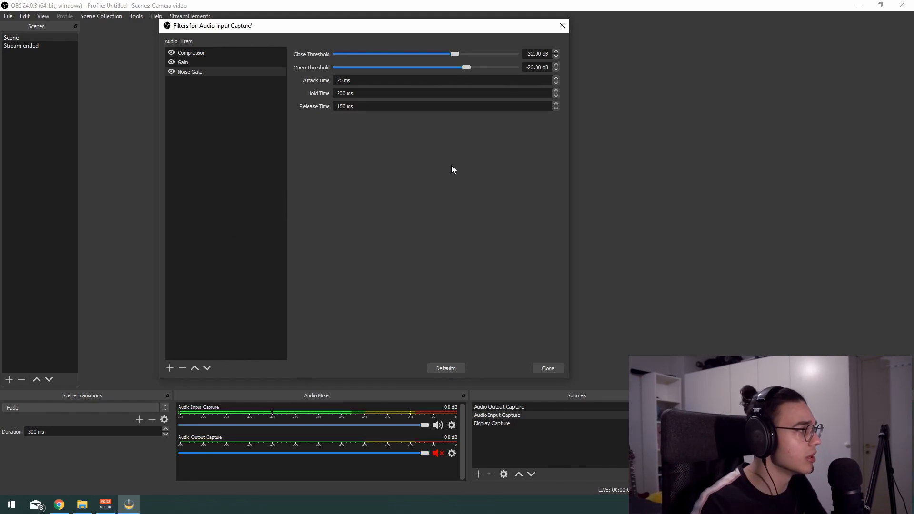
# Step: Add a Noise Suppression filter with its default name to Audio Input Capture
pyautogui.click(171, 371)
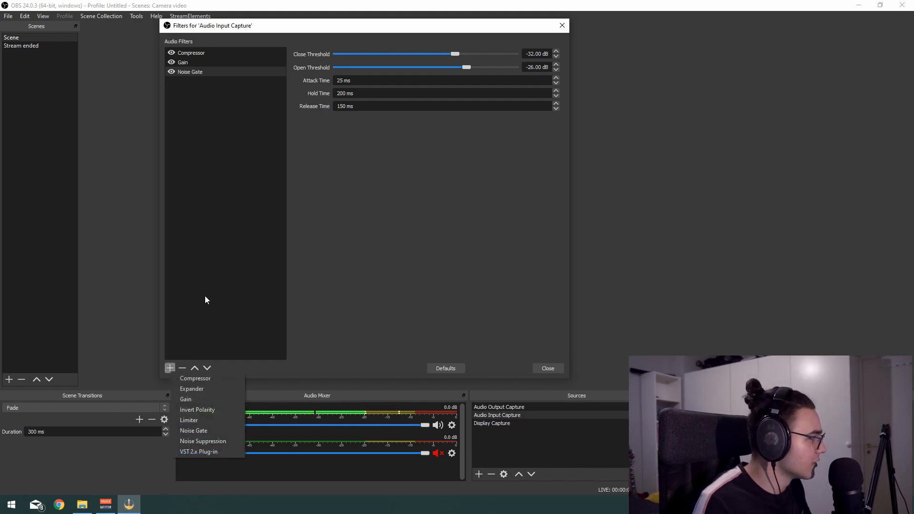
pyautogui.click(209, 442)
pyautogui.click(351, 221)
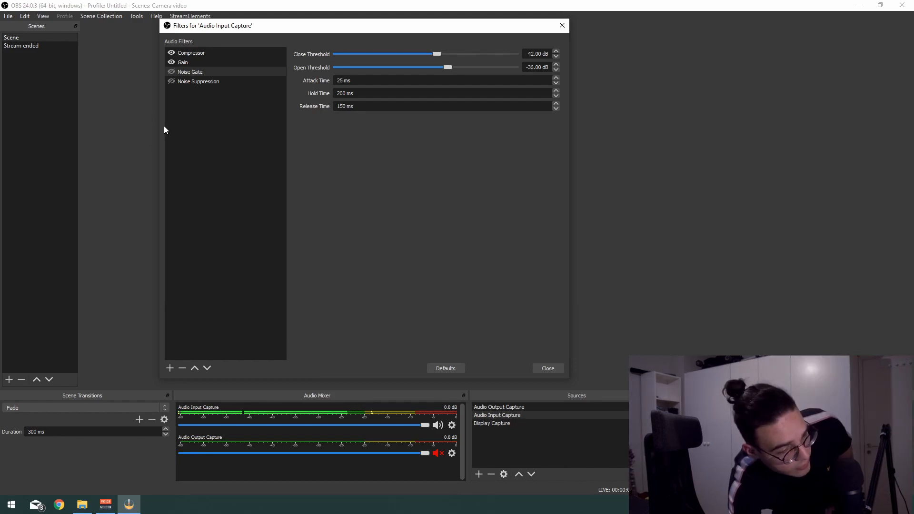
# Step: Turn the Noise Suppression and Noise Gate filters back on for Audio Input Capture
pyautogui.click(171, 82)
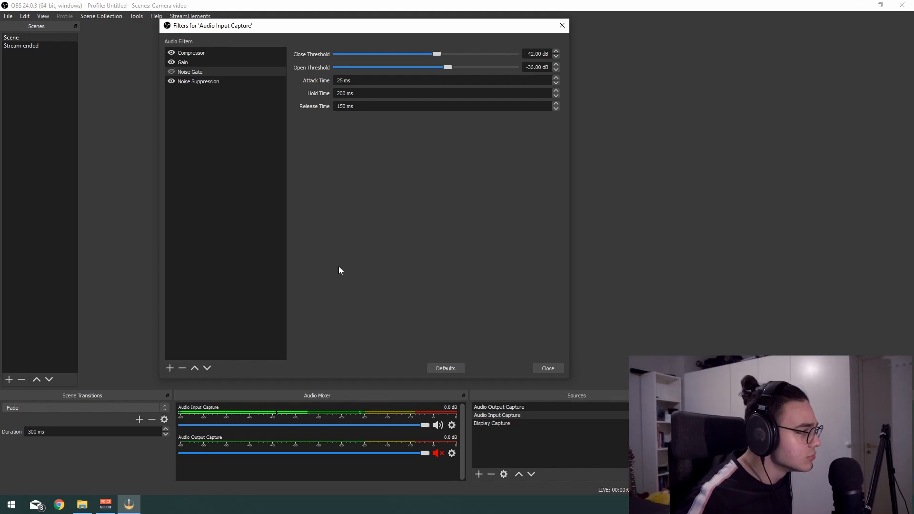
pyautogui.click(171, 72)
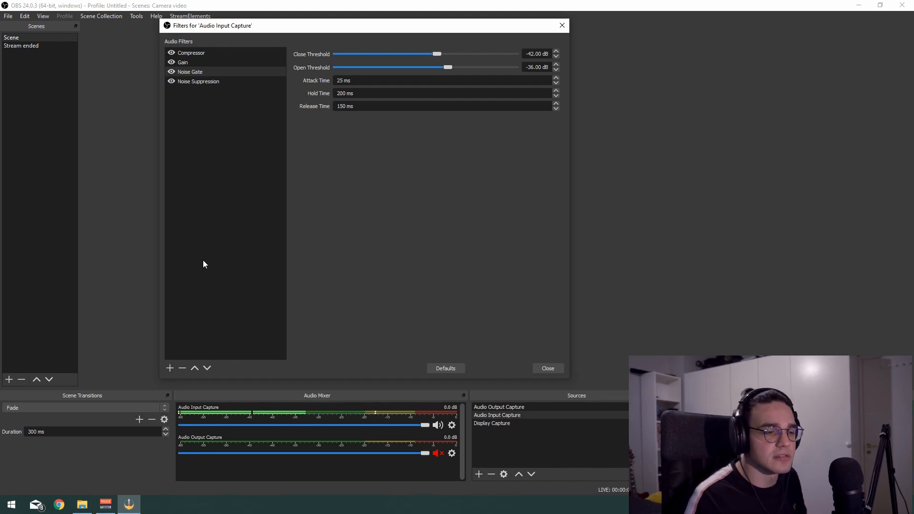